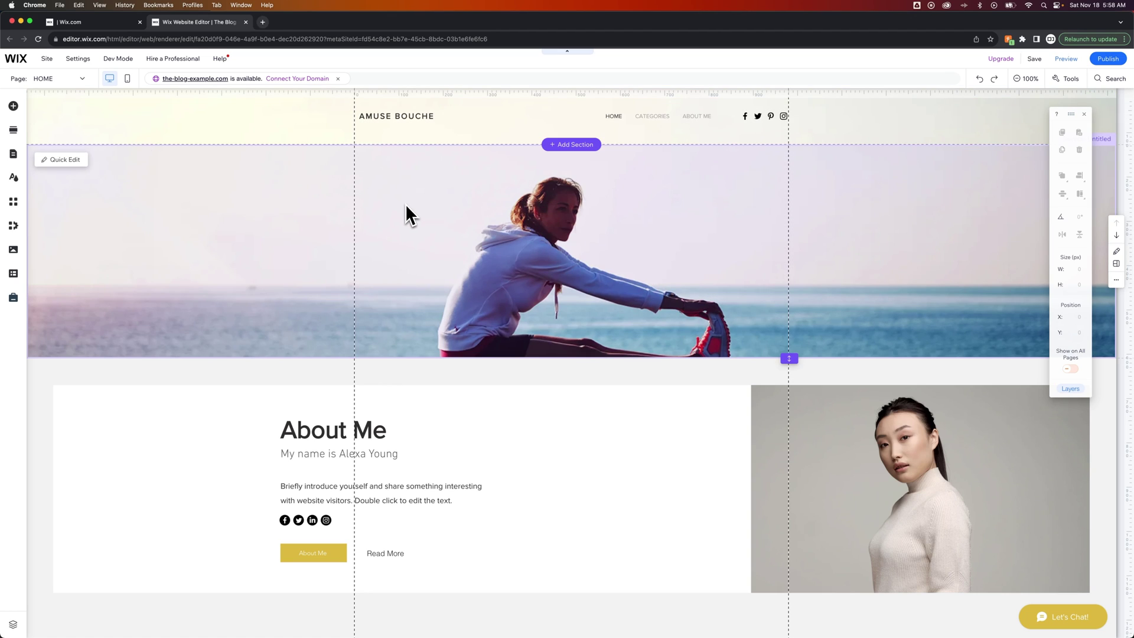
# Step: Leave the editor for The Blog Example site's dashboard from the WIX logo menu
pyautogui.moveTo(49, 62)
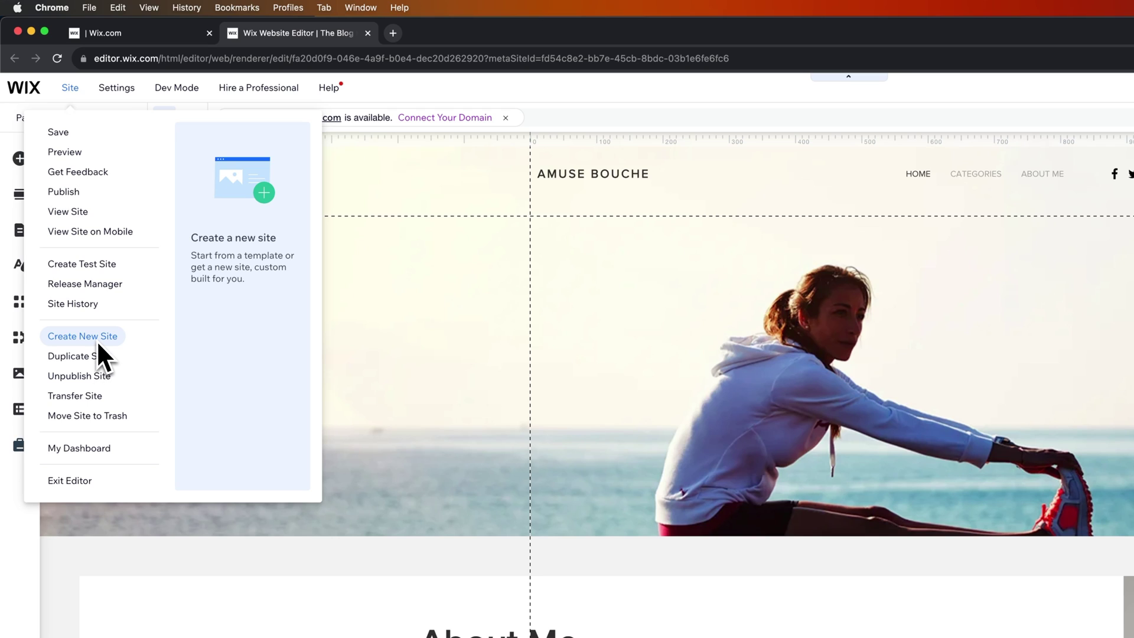
pyautogui.moveTo(27, 87)
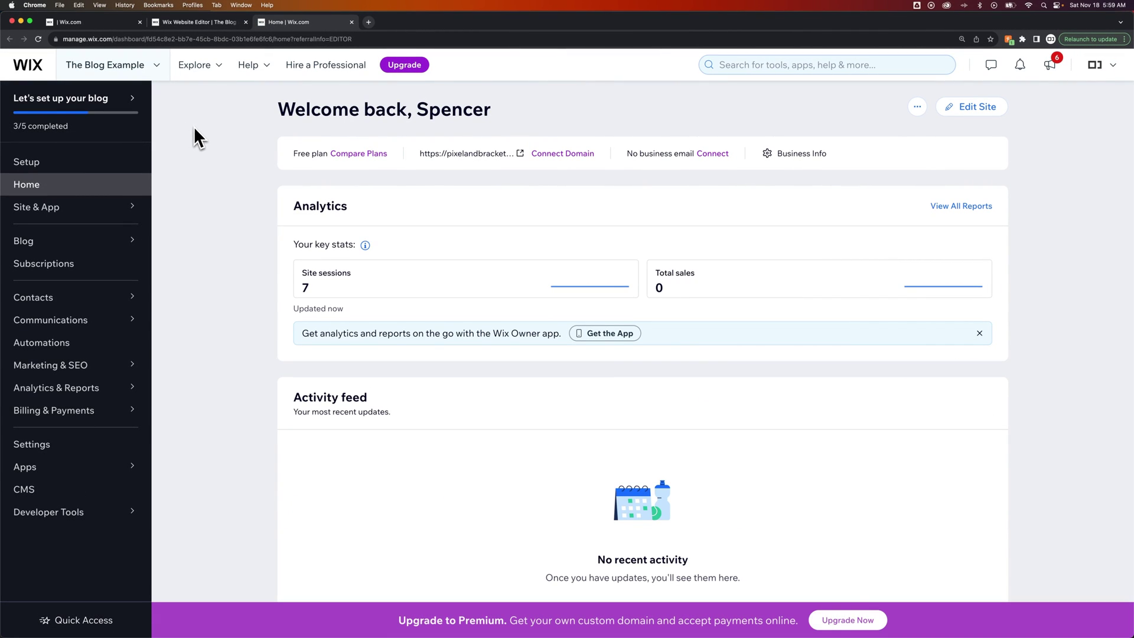
# Step: Open the site switcher listing recent sites such as The Blog Example and Mysite 4
pyautogui.click(157, 66)
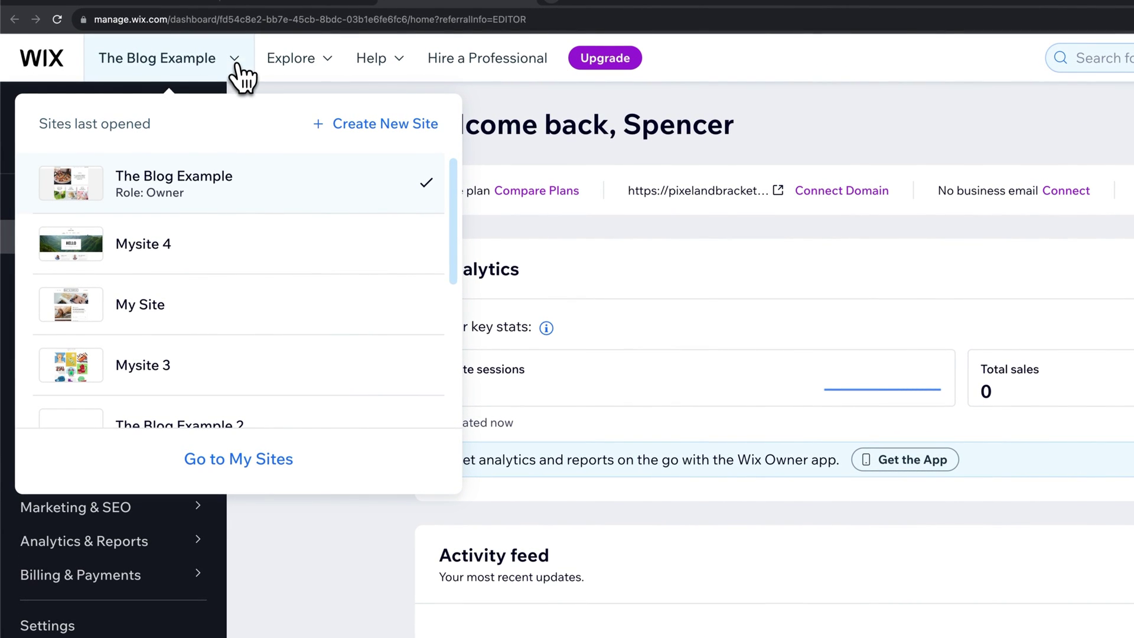
pyautogui.scroll(-2, 254, 203)
pyautogui.scroll(2, 254, 203)
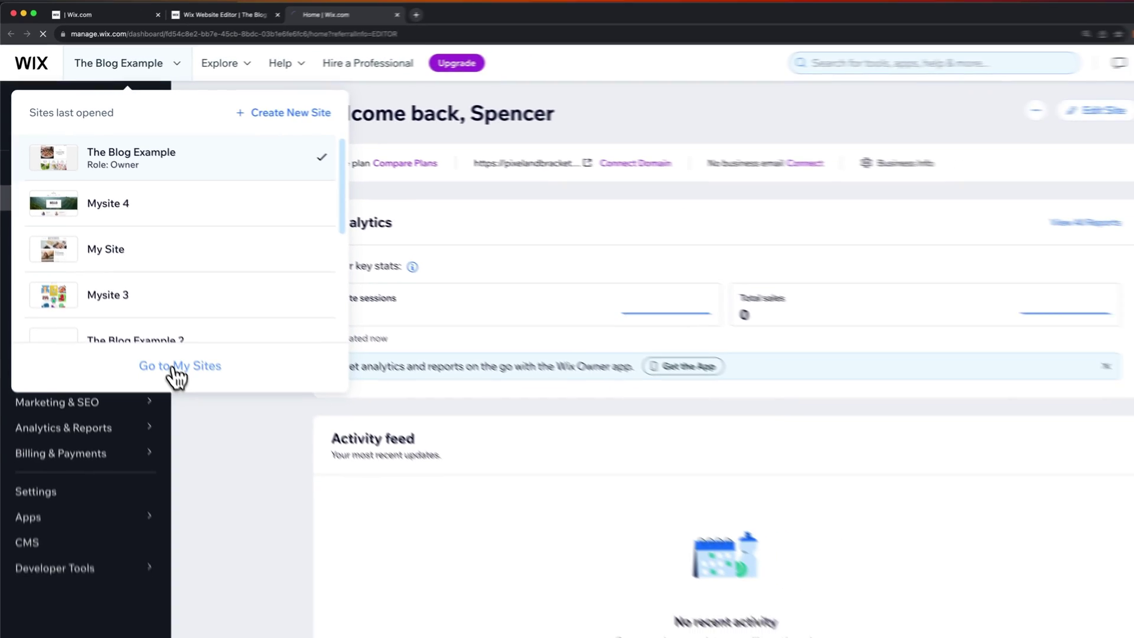
# Step: Go to My Sites, look over the site grid, and begin a new site
pyautogui.click(228, 460)
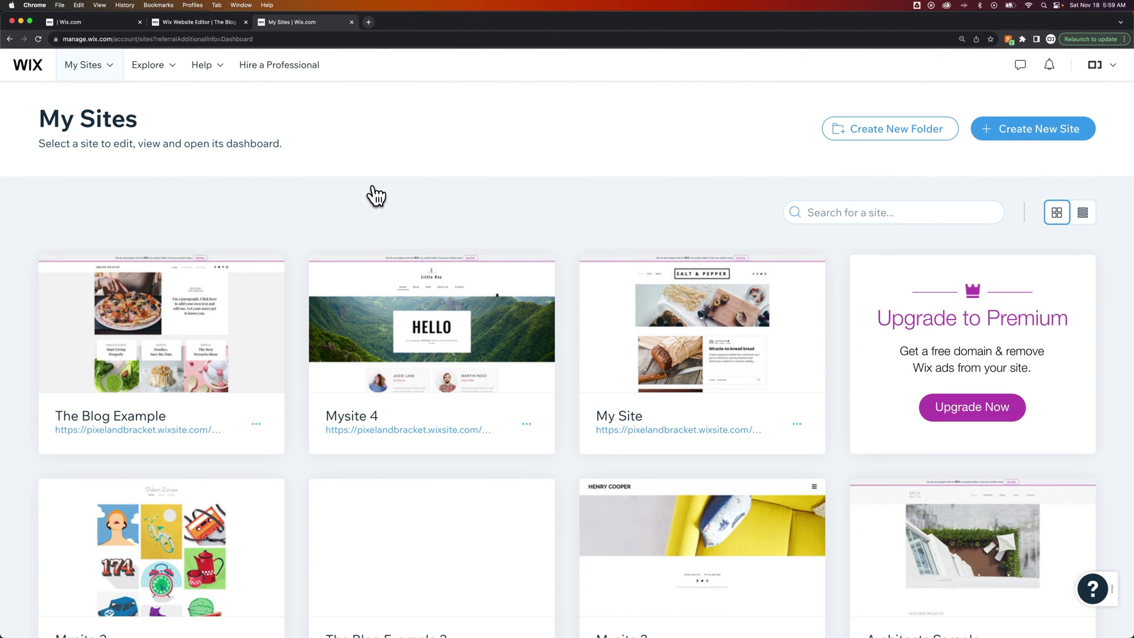
pyautogui.scroll(-5, 400, 195)
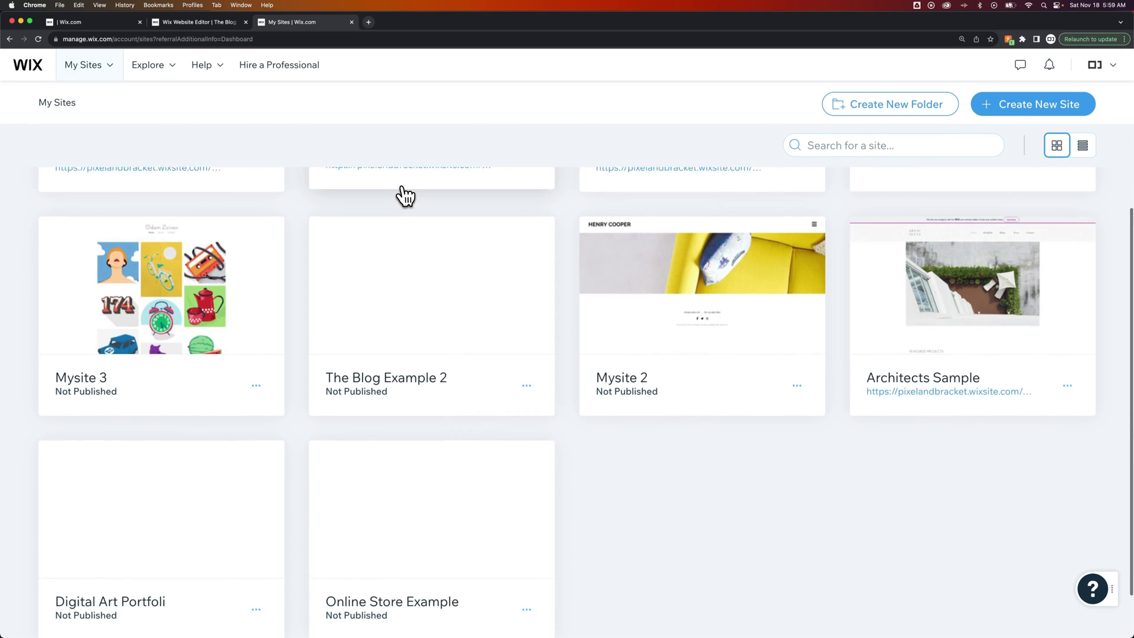
pyautogui.scroll(2, 404, 195)
pyautogui.scroll(2, 402, 196)
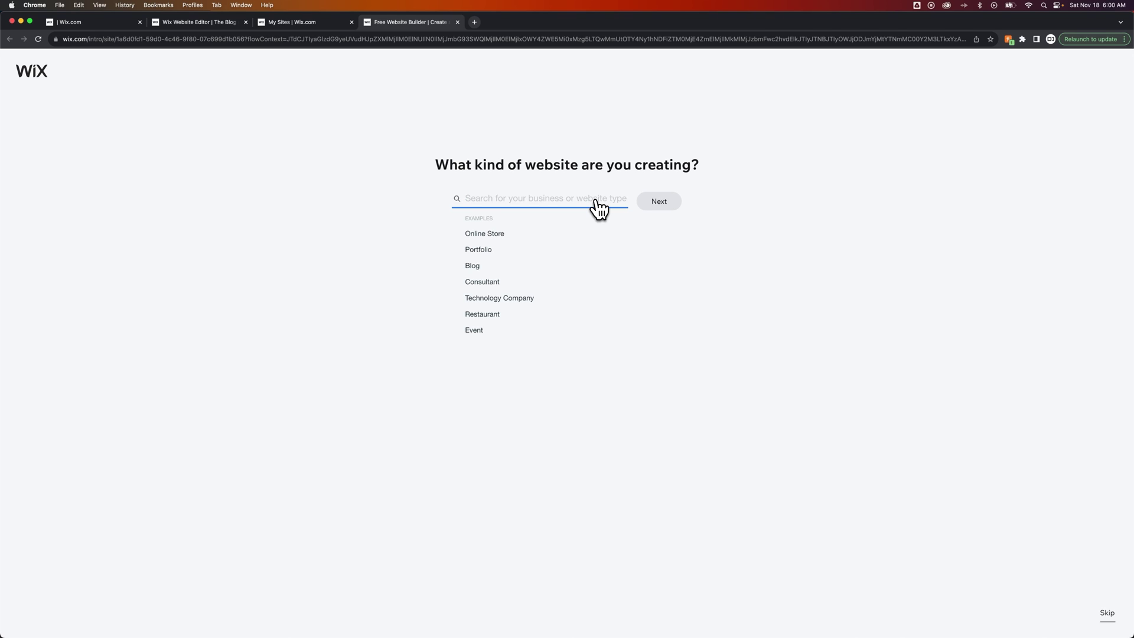
# Step: Choose Photography Portfolio as the site type and name the site 'Photo Portfolio'
pyautogui.write('portfolio')
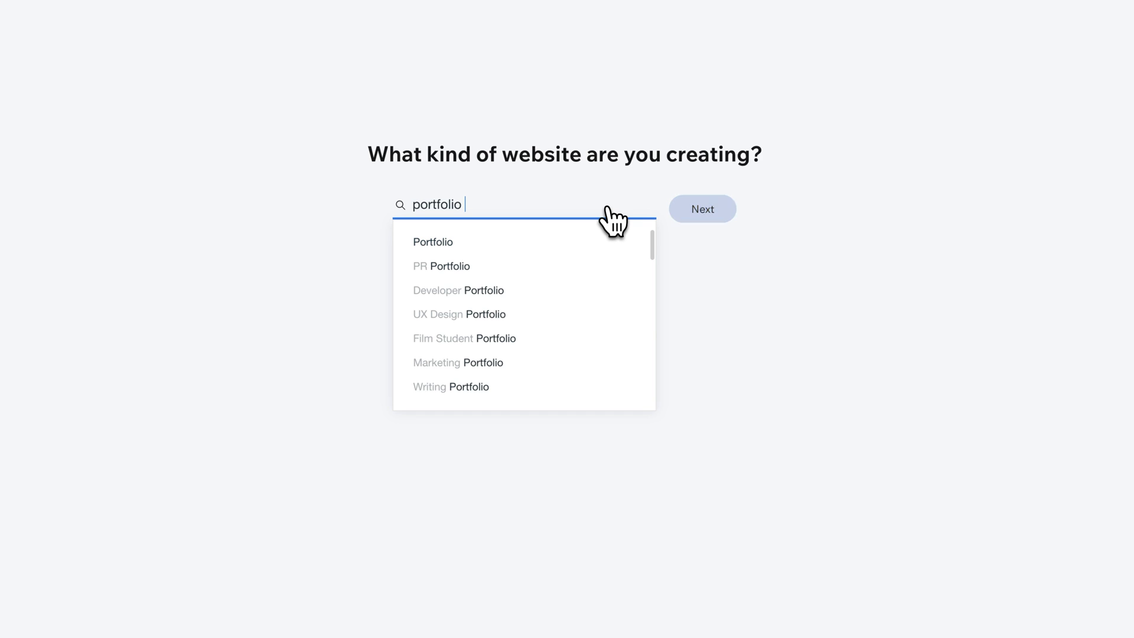
pyautogui.press('Home')
pyautogui.write('photography')
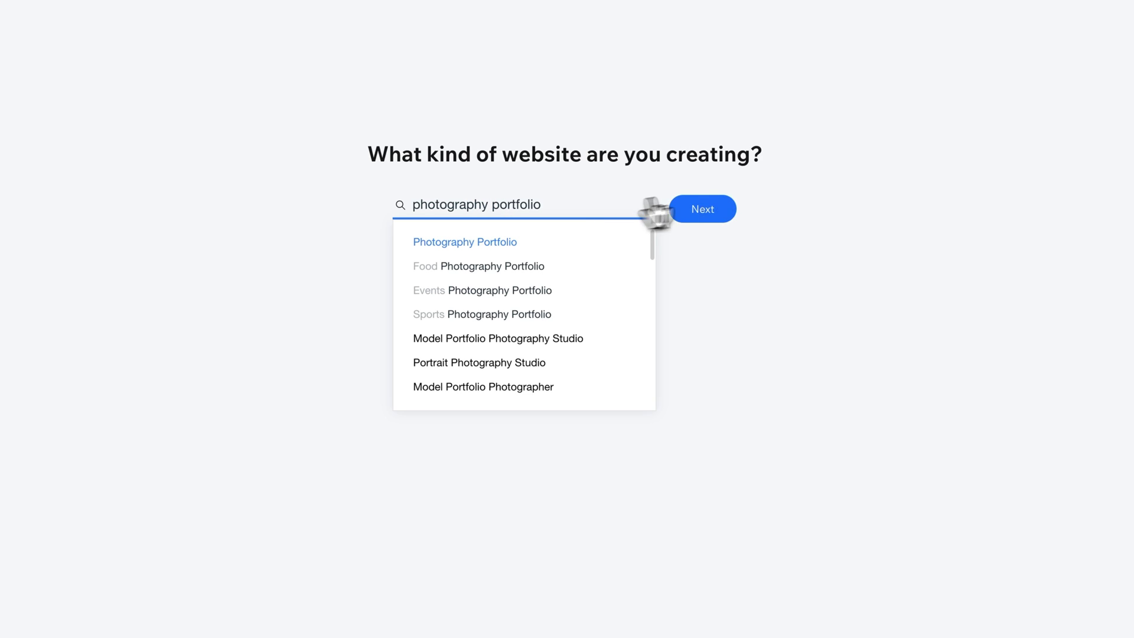
pyautogui.click(703, 213)
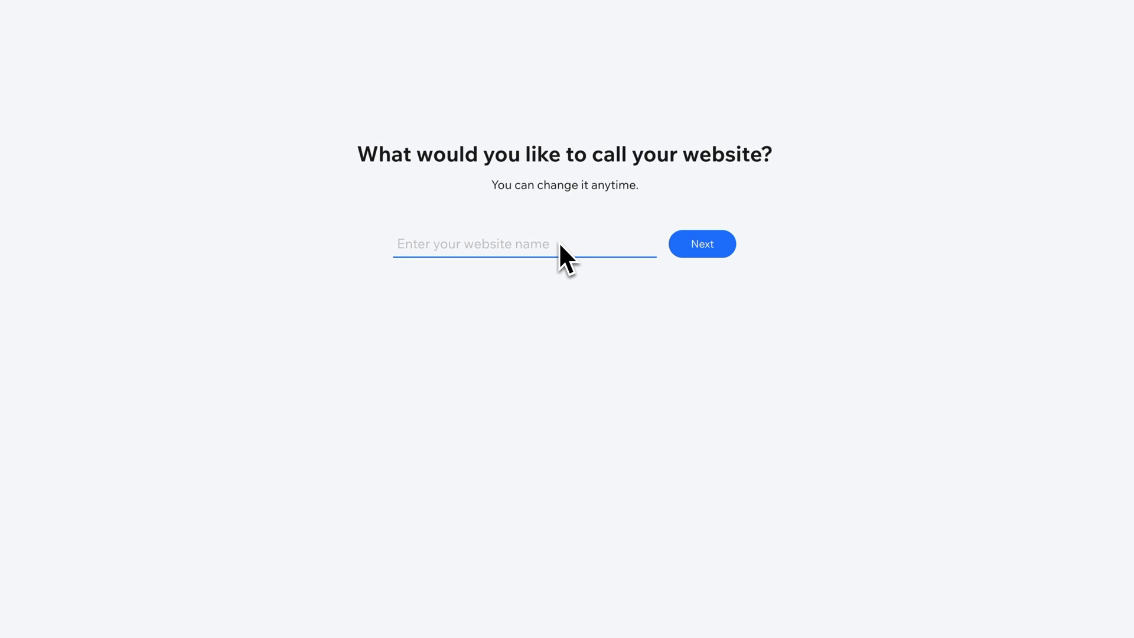
pyautogui.write('Ph')
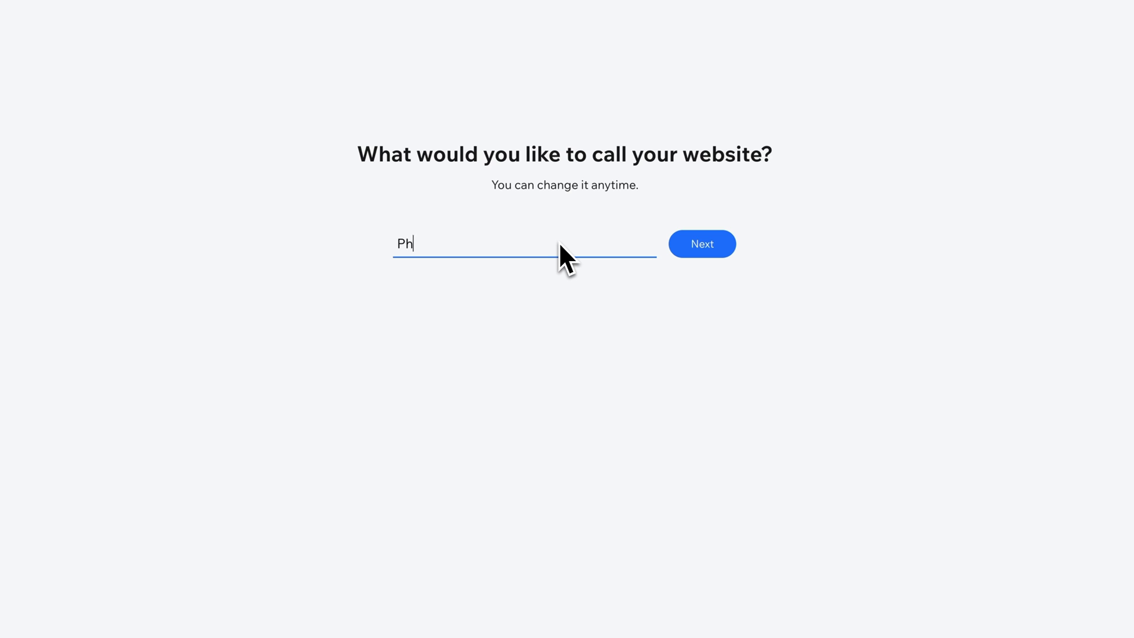
pyautogui.write('oto Portfolio')
pyautogui.click(688, 244)
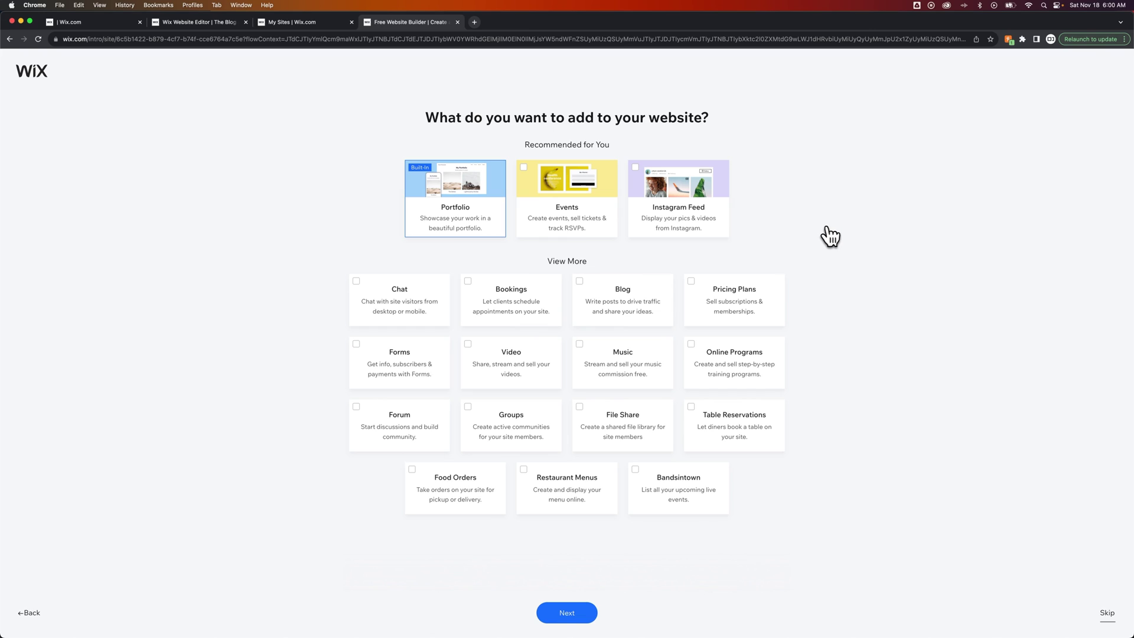
# Step: Keep the built-in Portfolio feature and continue past the features step
pyautogui.moveTo(451, 190)
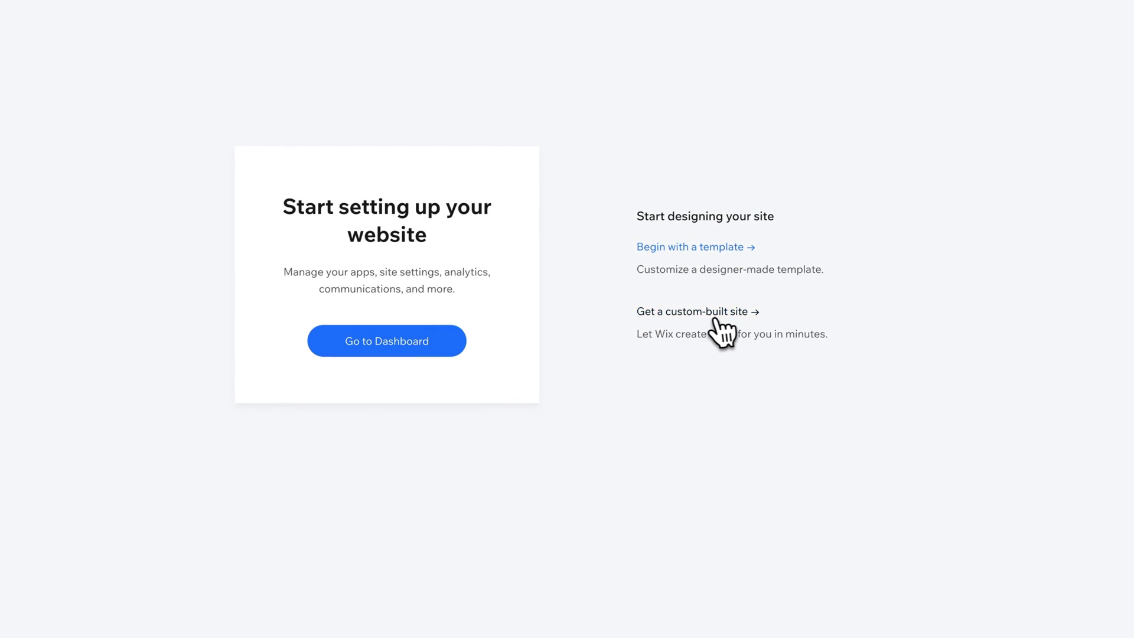
# Step: Begin with a template and browse the Photography Portfolio template results
pyautogui.click(686, 248)
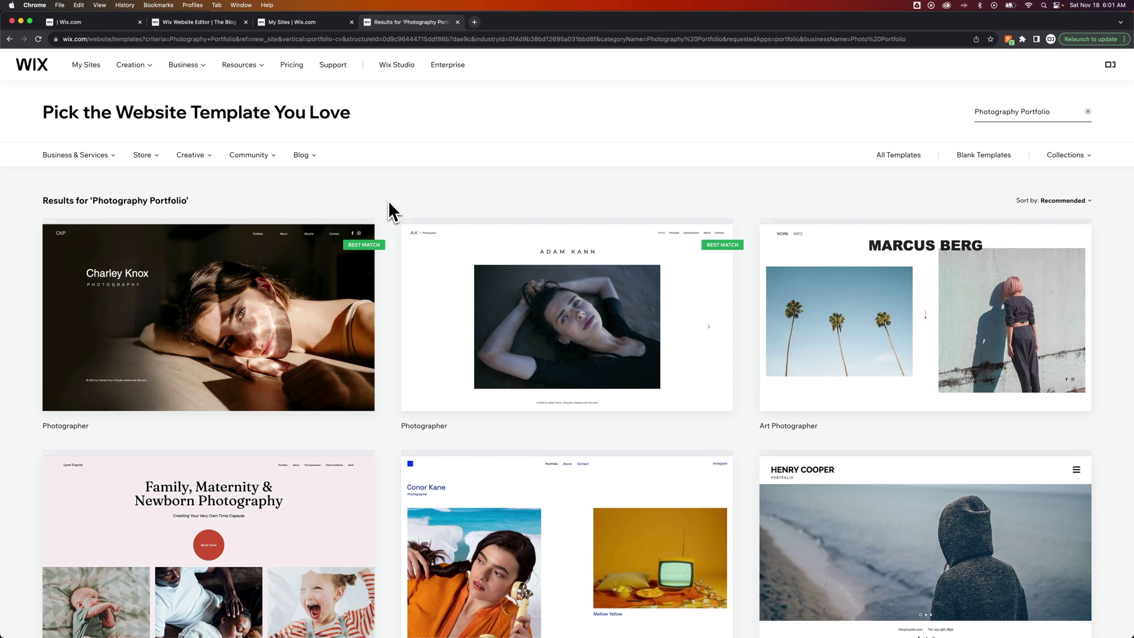
pyautogui.scroll(-10, 388, 200)
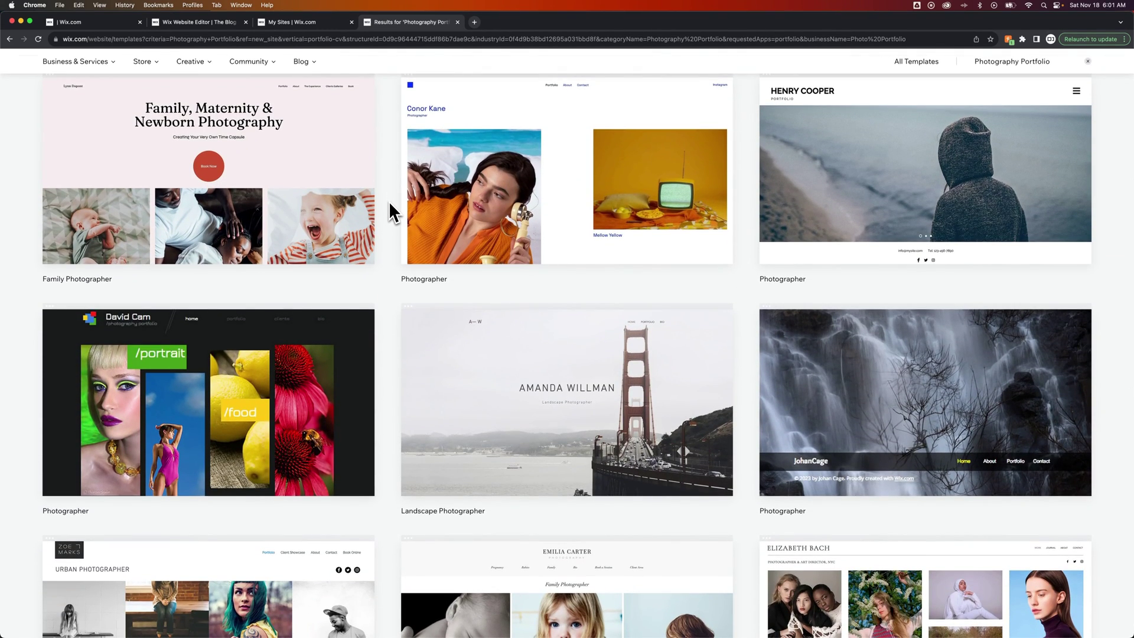
pyautogui.scroll(-5, 389, 201)
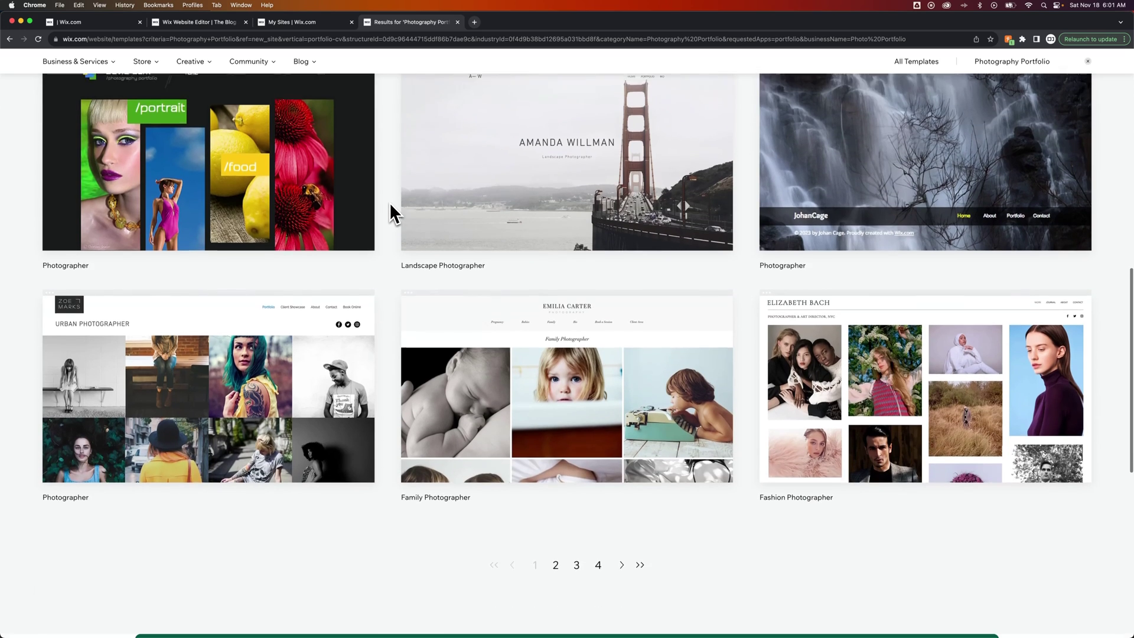
pyautogui.scroll(15, 388, 202)
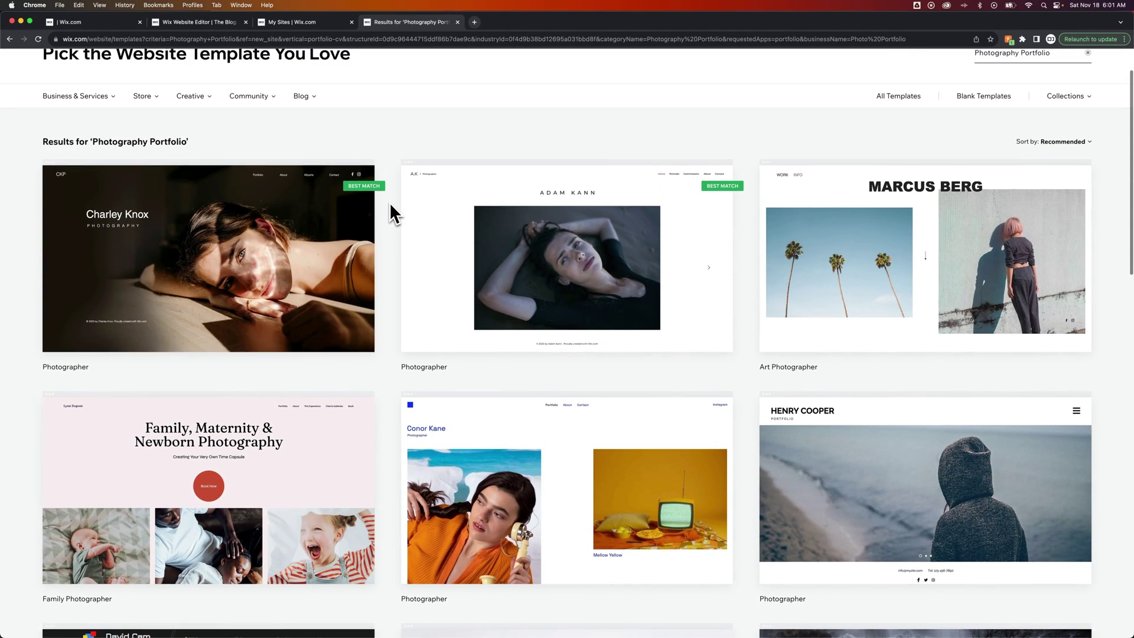
pyautogui.moveTo(504, 217)
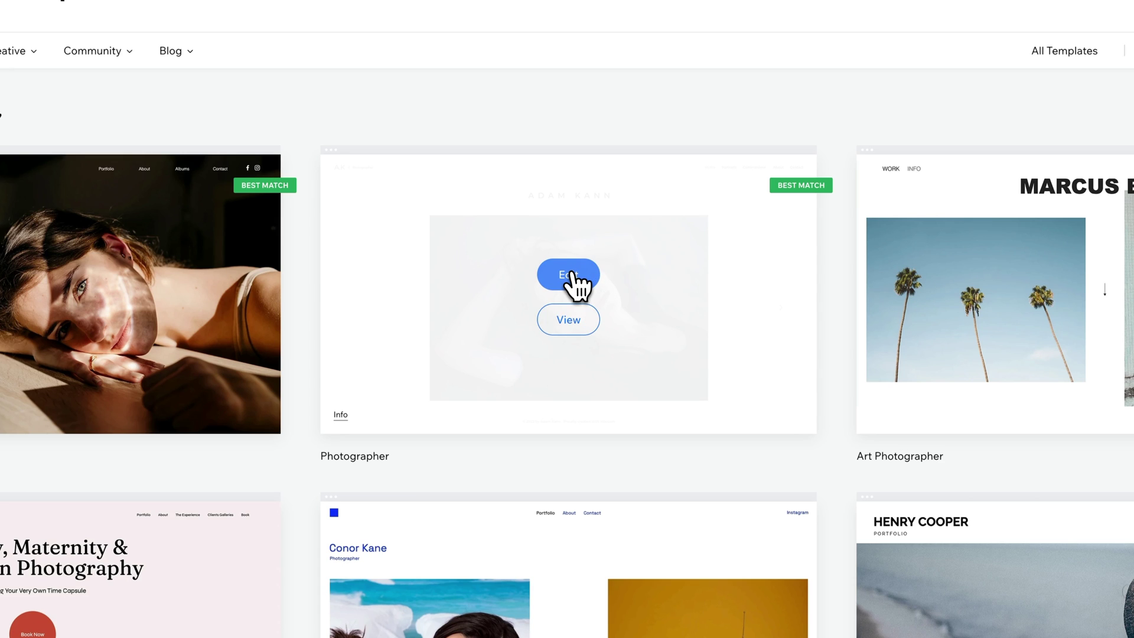
# Step: Open the Photographer template with the framed black-and-white portrait in the editor
pyautogui.click(570, 275)
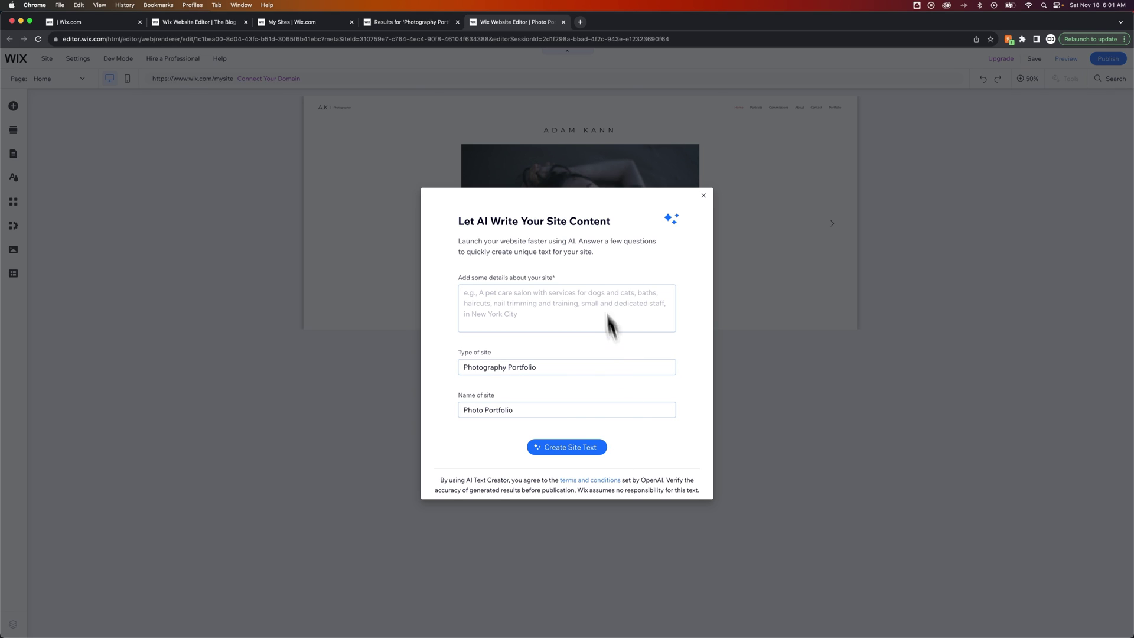
# Step: Dismiss the AI site-text dialog to reveal the template's Home page
pyautogui.click(703, 195)
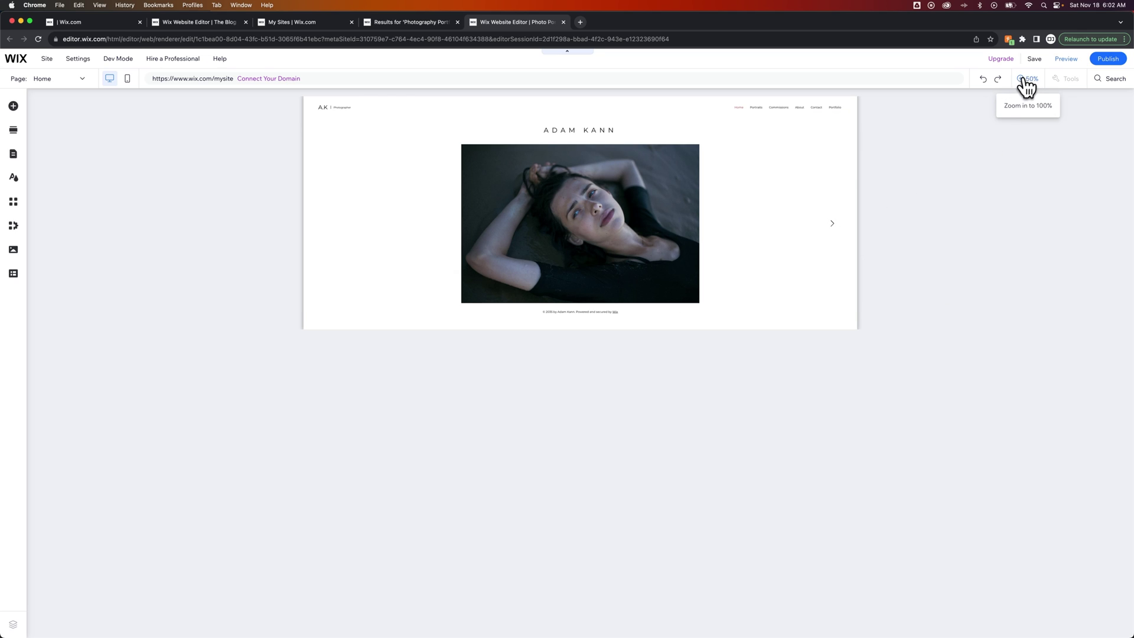
# Step: Zoom to 100%, switch to the Portraits page and scroll through its photo gallery
pyautogui.click(1028, 80)
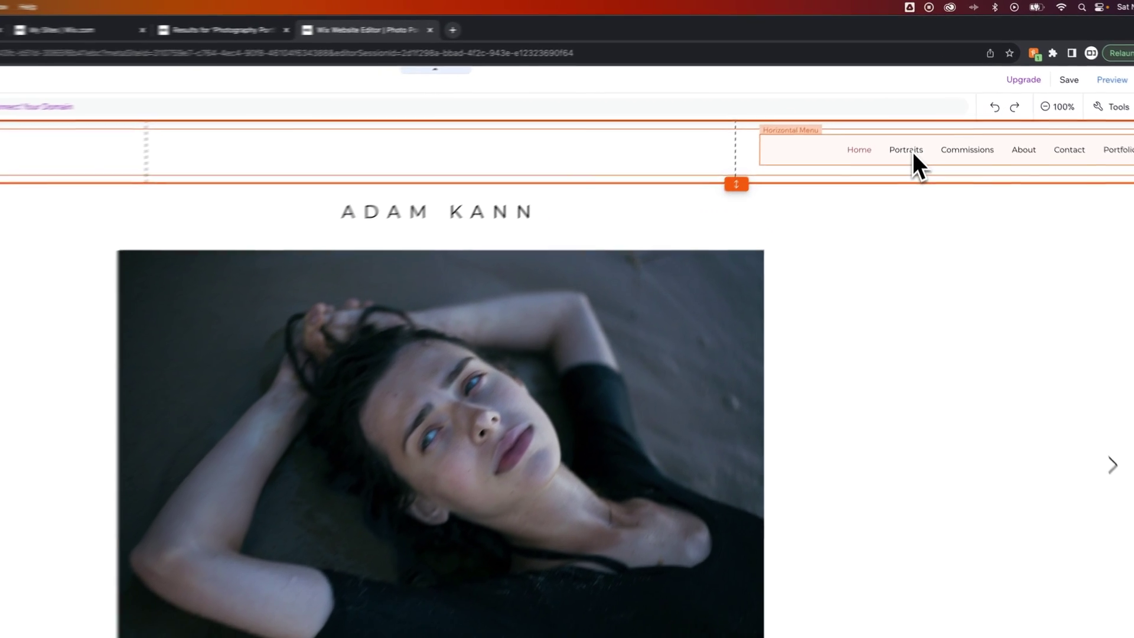
pyautogui.click(917, 112)
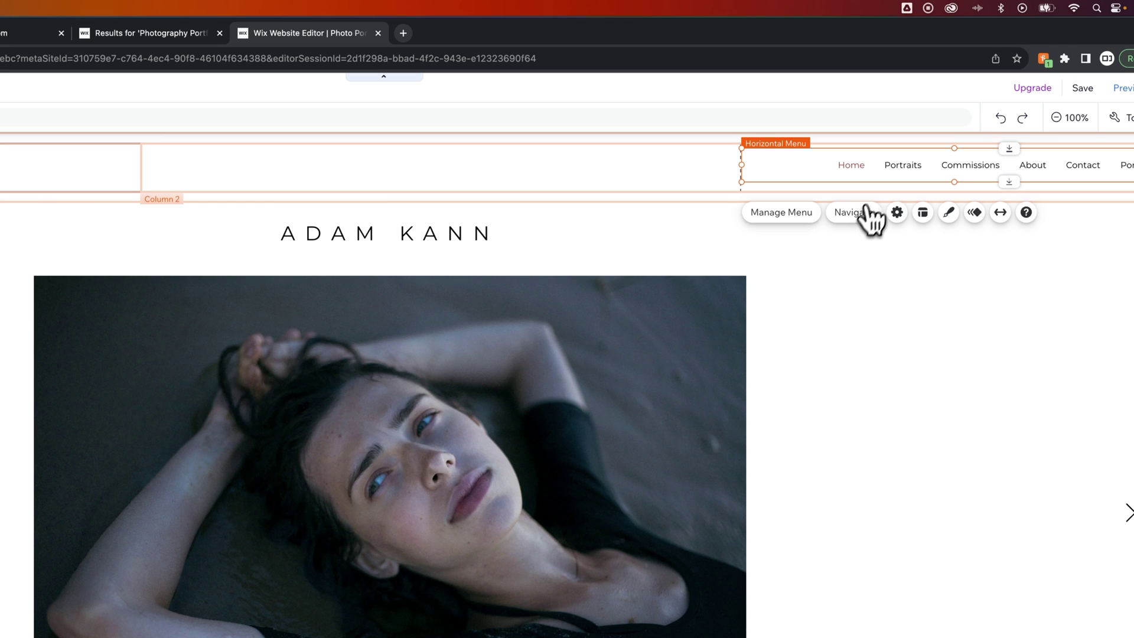
pyautogui.click(41, 121)
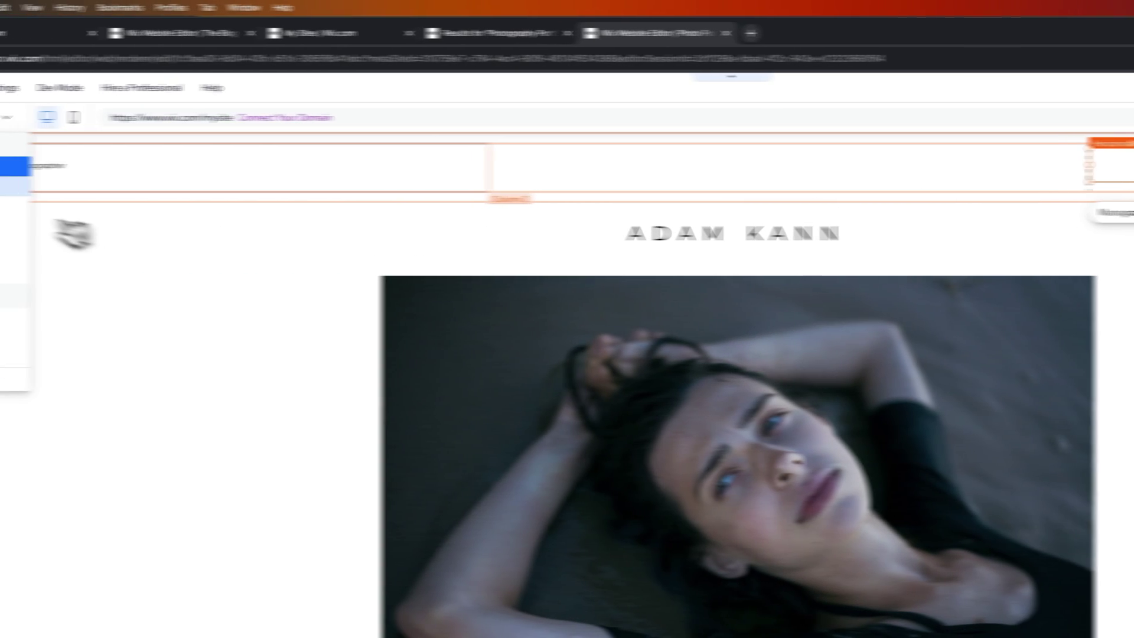
pyautogui.click(124, 118)
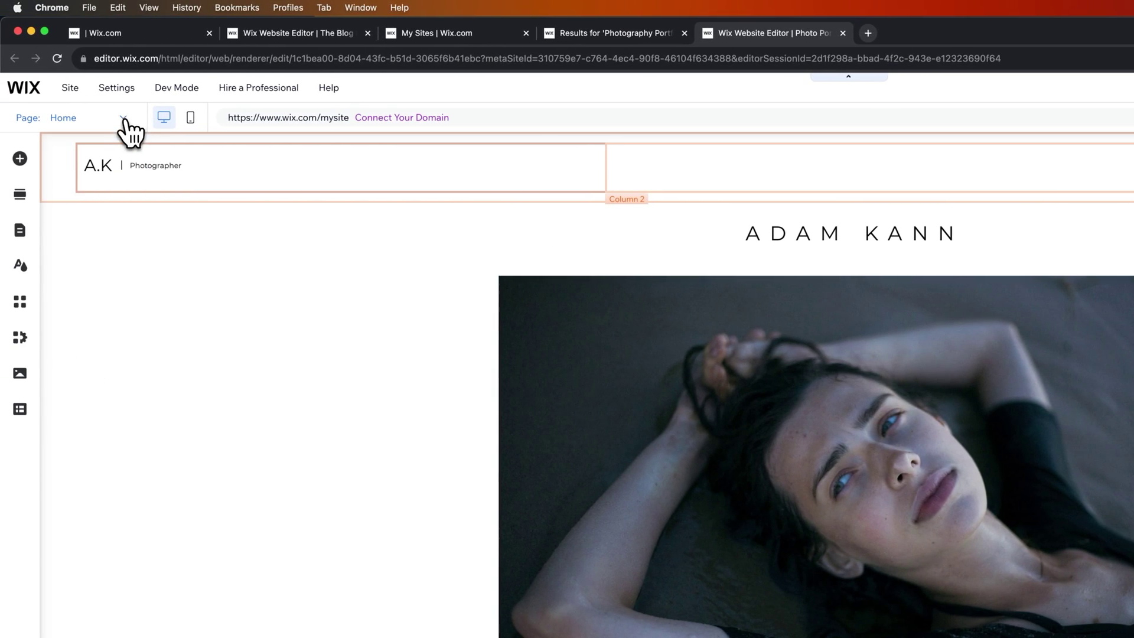
pyautogui.click(124, 119)
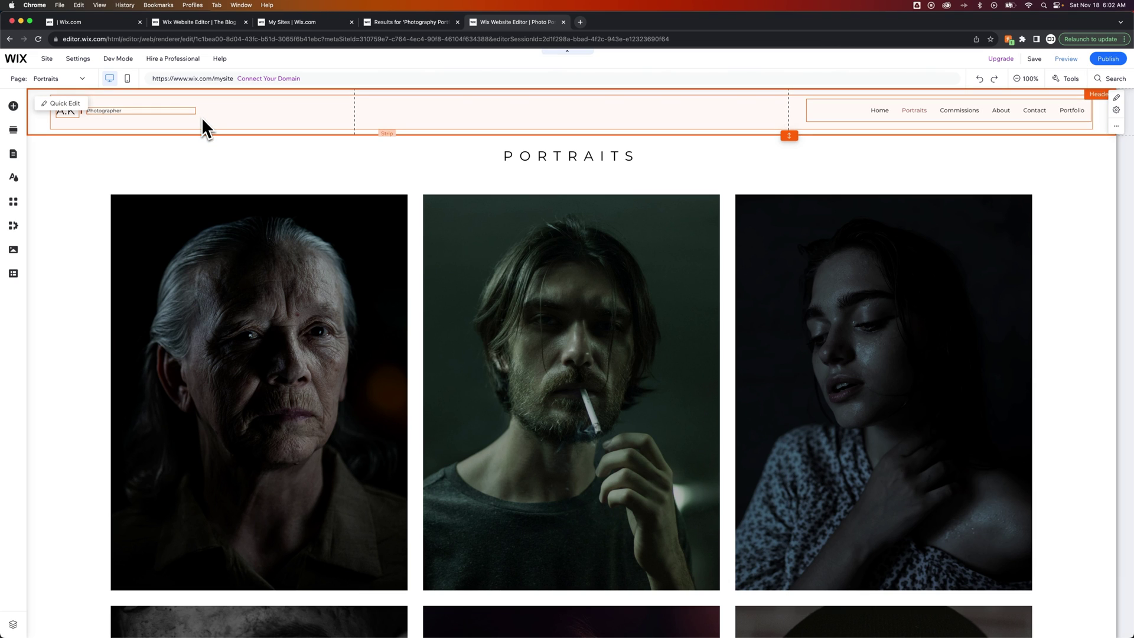
pyautogui.scroll(-10, 75, 195)
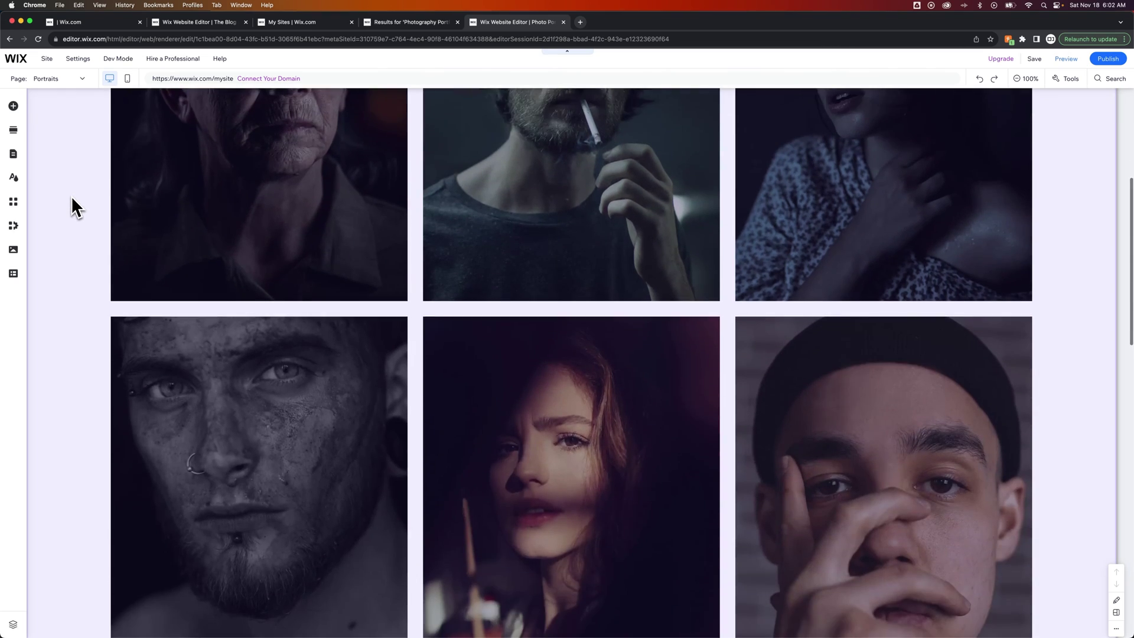
pyautogui.scroll(12, 71, 196)
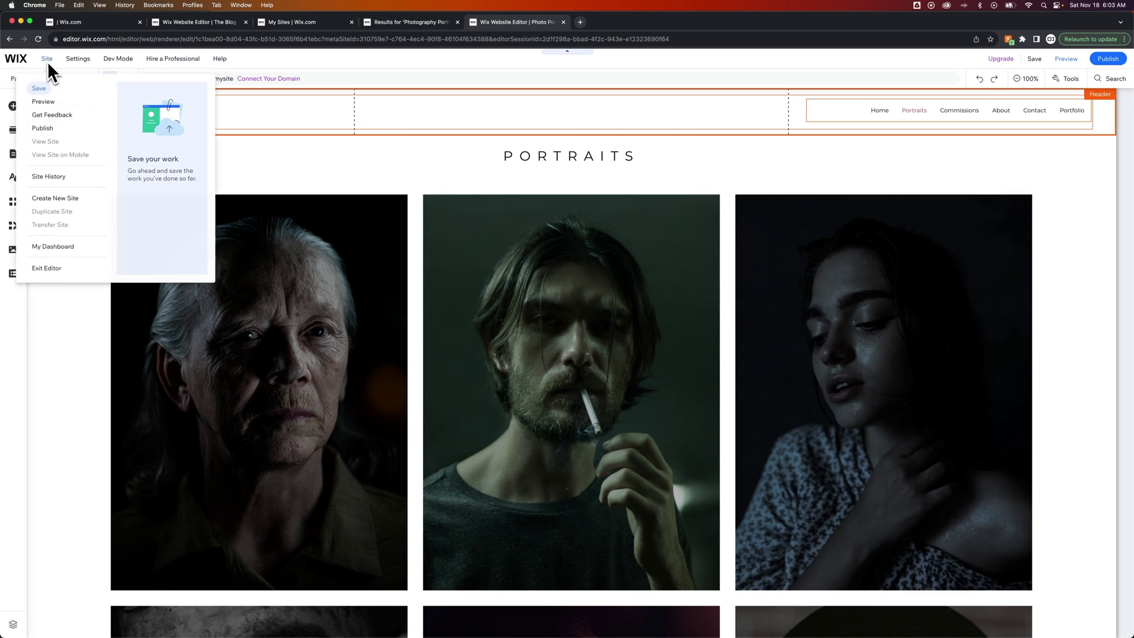
pyautogui.moveTo(80, 70)
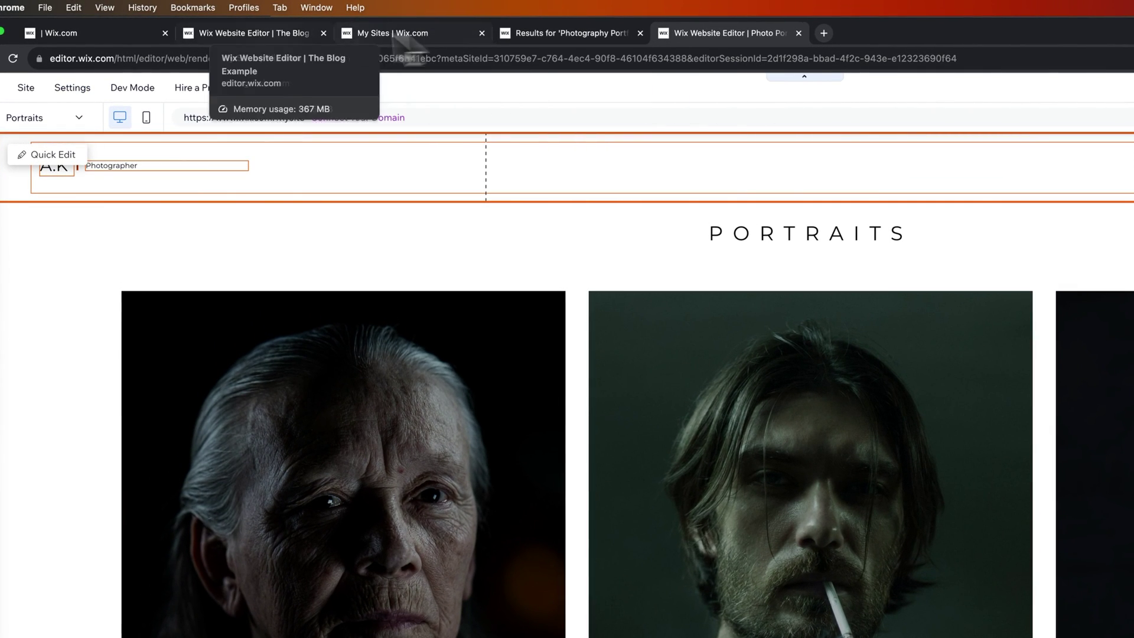
# Step: Return to the My Sites tab and scroll through the account's site grid
pyautogui.click(424, 34)
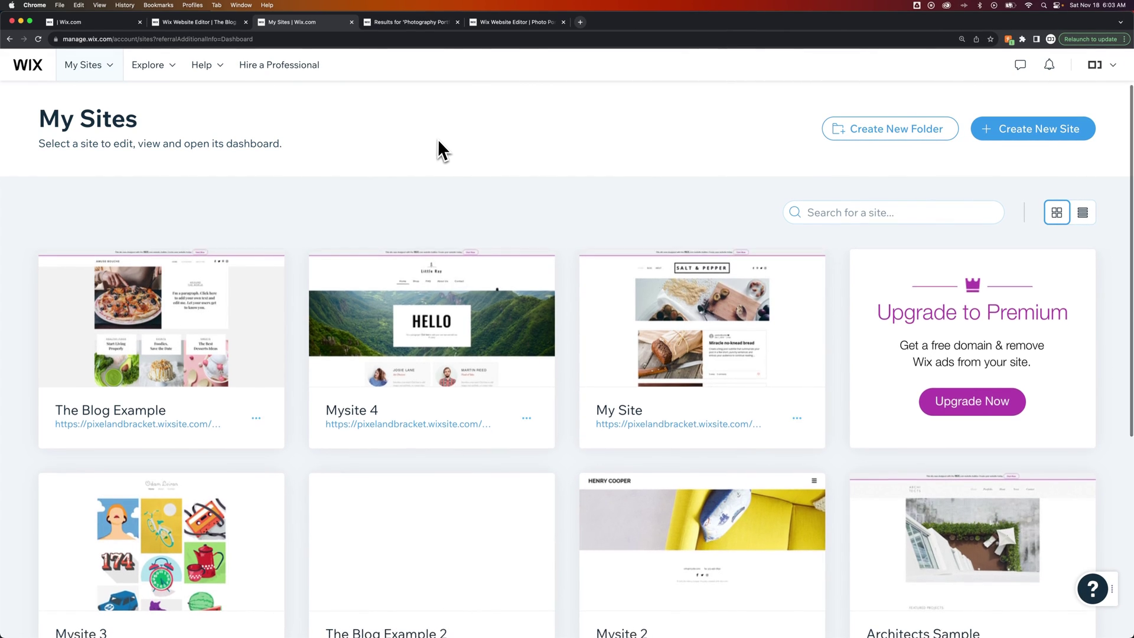
pyautogui.scroll(-3, 438, 139)
pyautogui.scroll(3, 438, 139)
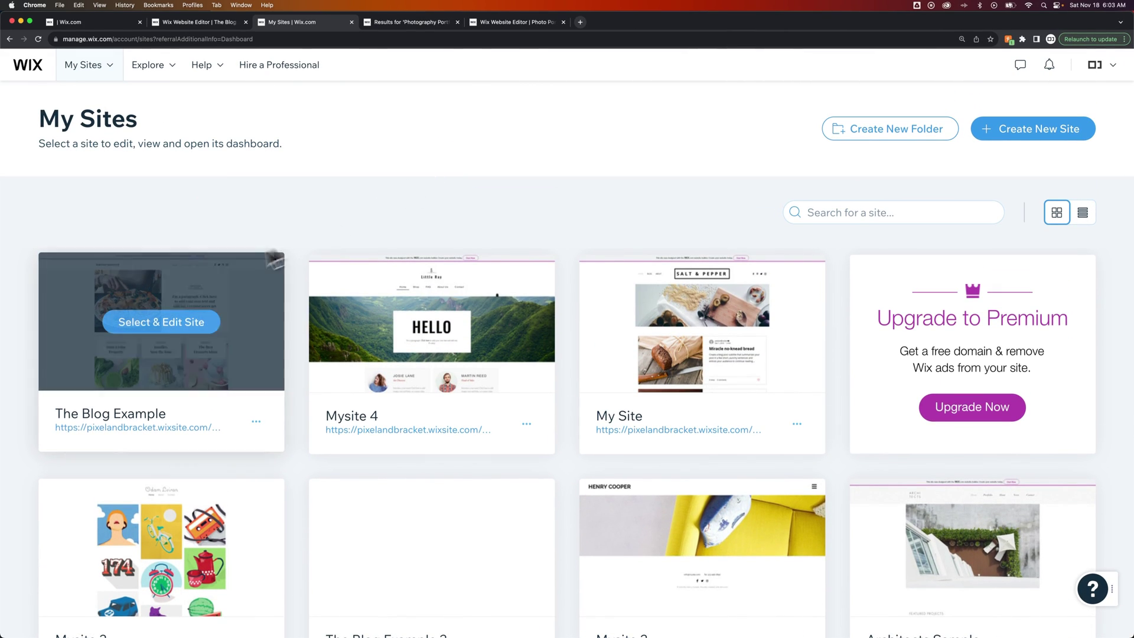
# Step: Save the portfolio site on its free Wix.com address ending in /photo-portfolio
pyautogui.click(518, 24)
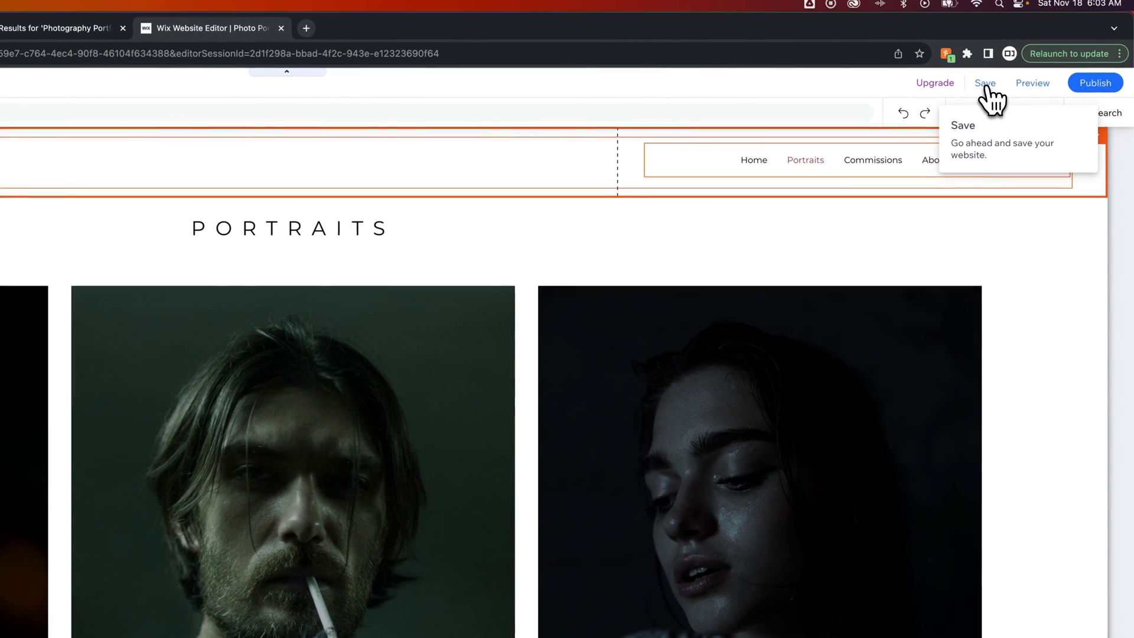
pyautogui.click(986, 87)
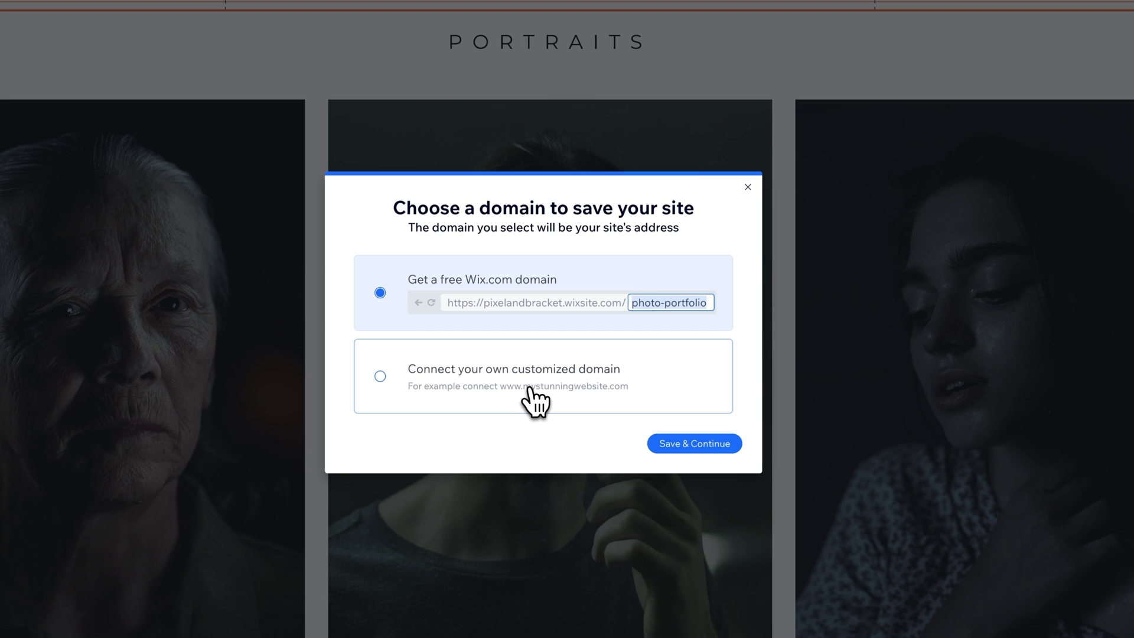
pyautogui.click(697, 447)
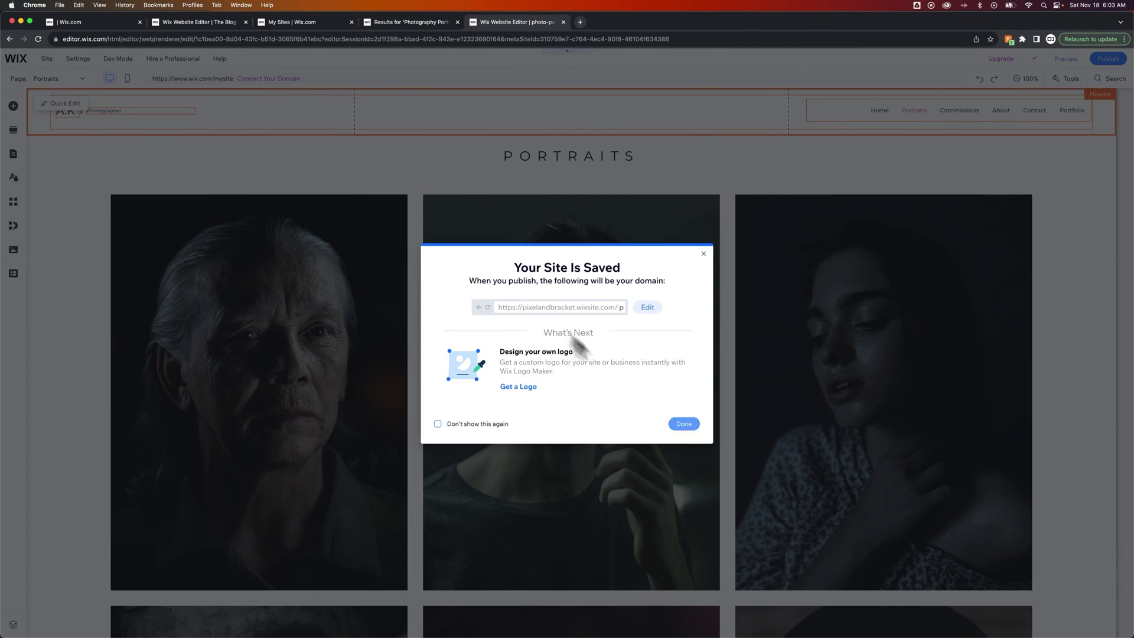
pyautogui.click(685, 425)
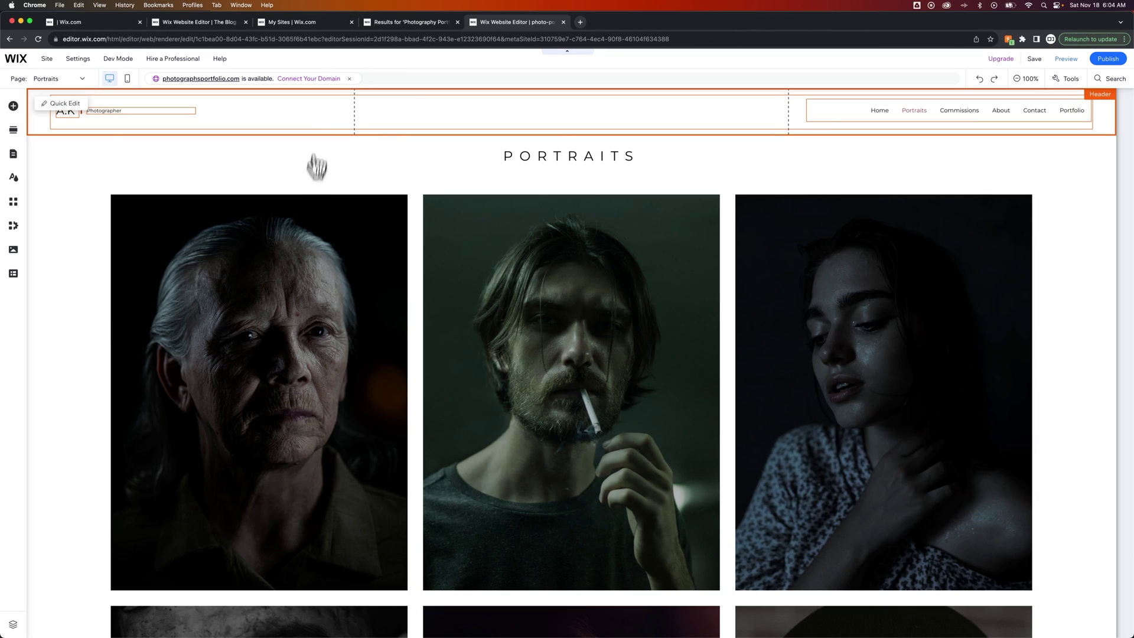
# Step: Confirm in My Sites that Photo Portfolio is listed as not published
pyautogui.click(285, 22)
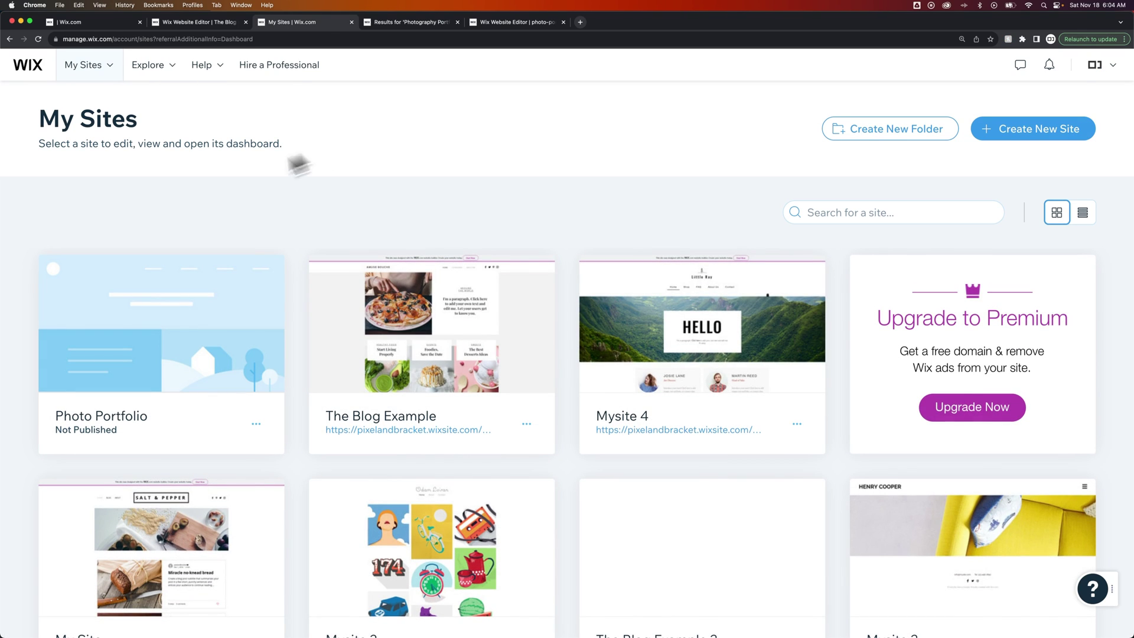
pyautogui.moveTo(130, 386)
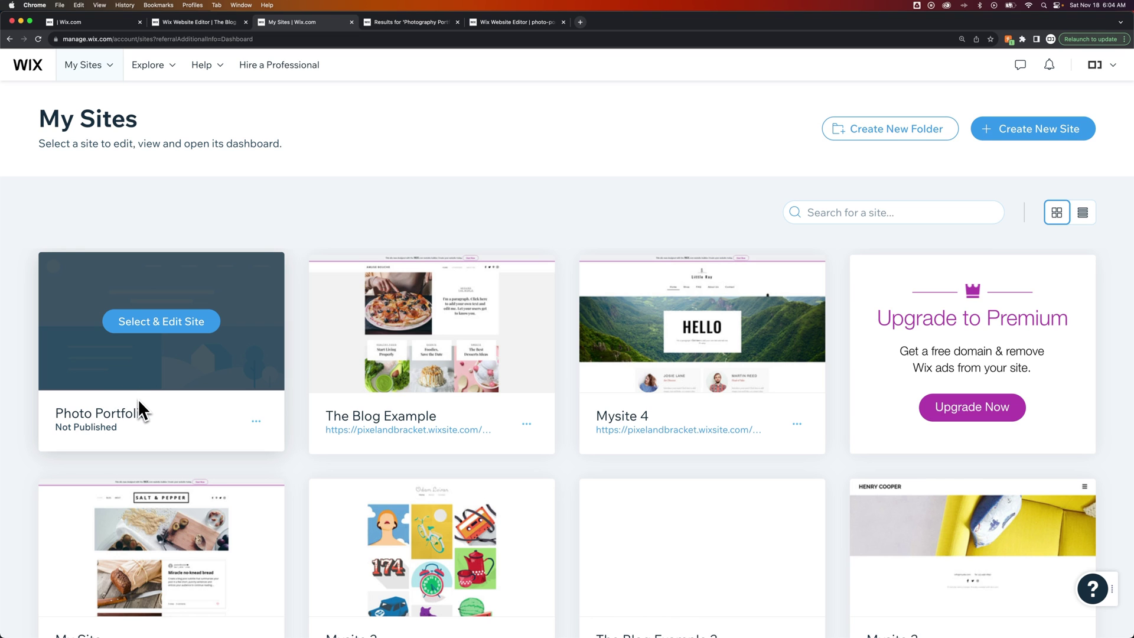
pyautogui.scroll(-5, 144, 396)
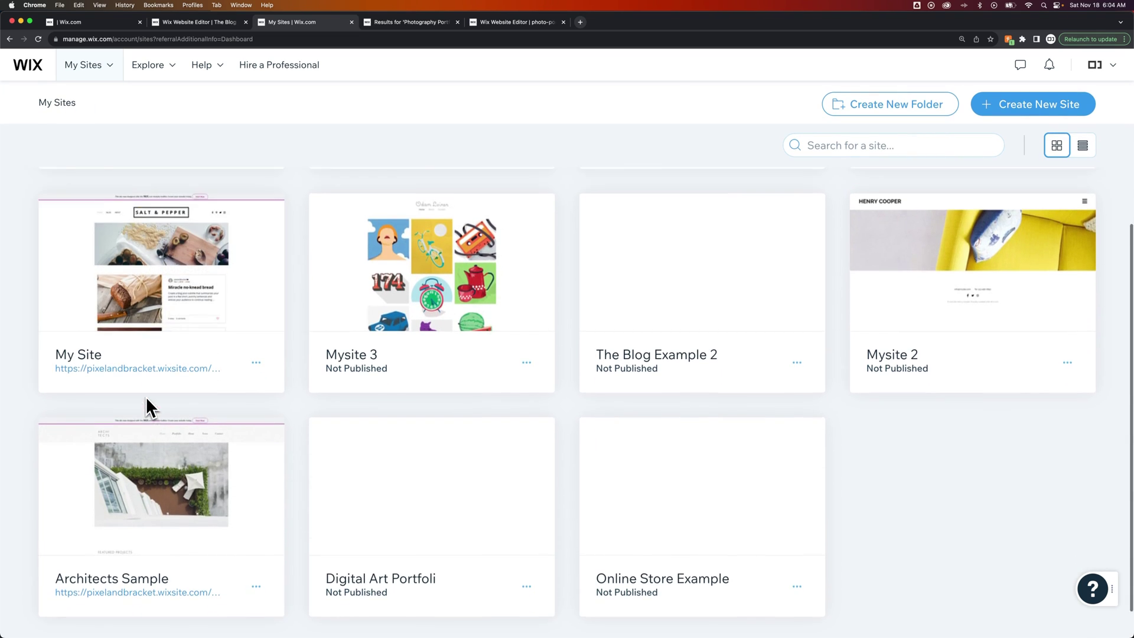
pyautogui.scroll(5, 146, 396)
# Step: Return to the editor and switch to editing the site's Home page
pyautogui.click(543, 24)
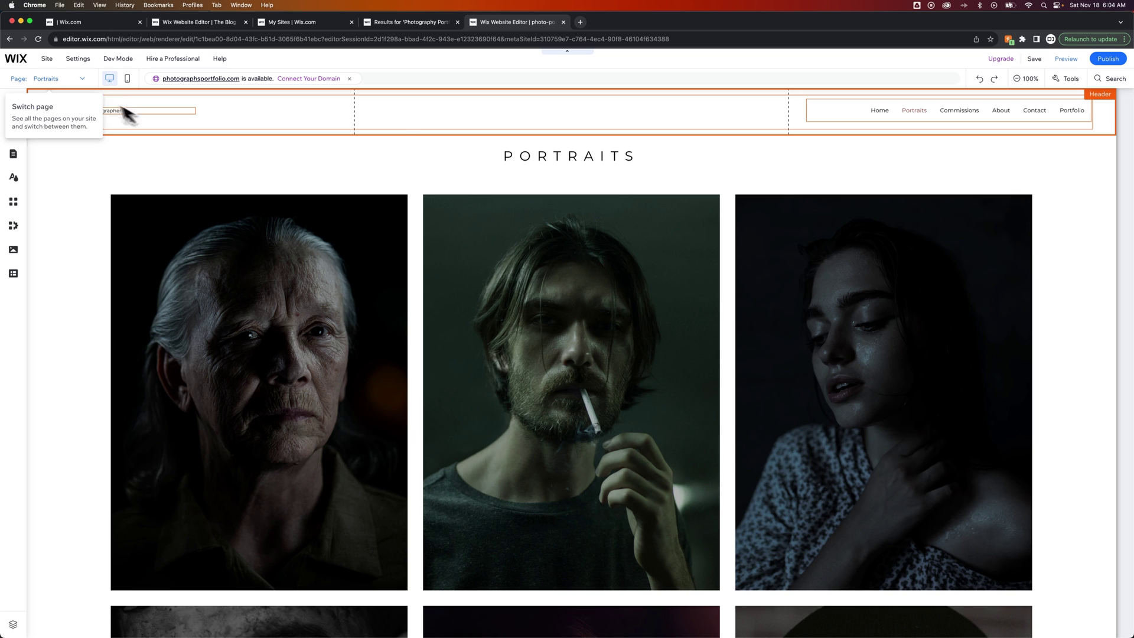
pyautogui.click(47, 80)
pyautogui.click(24, 111)
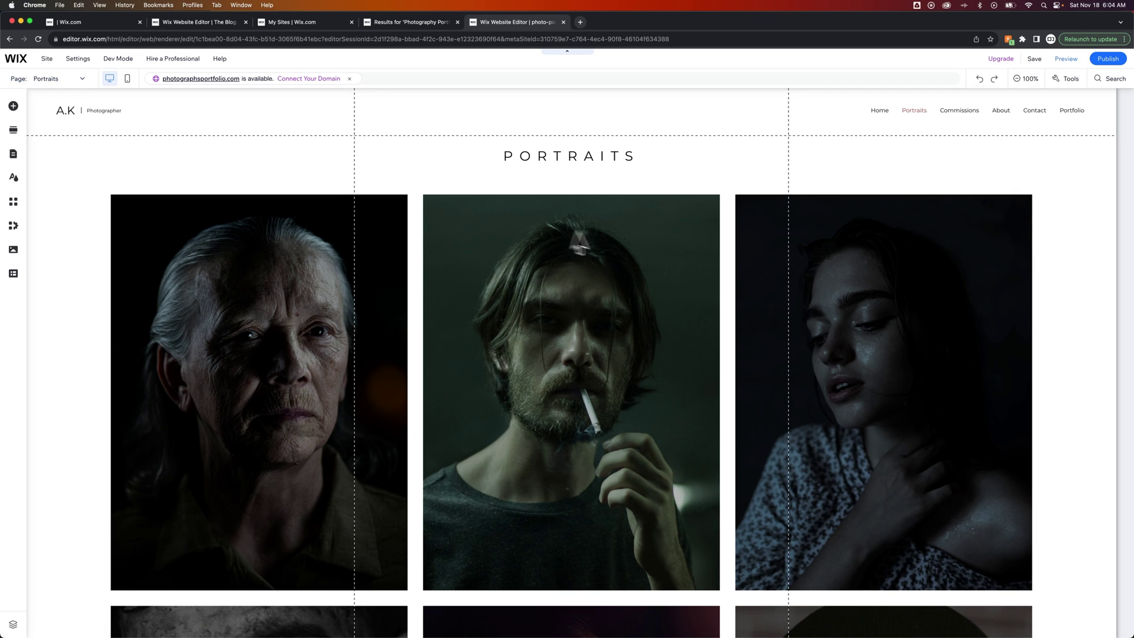